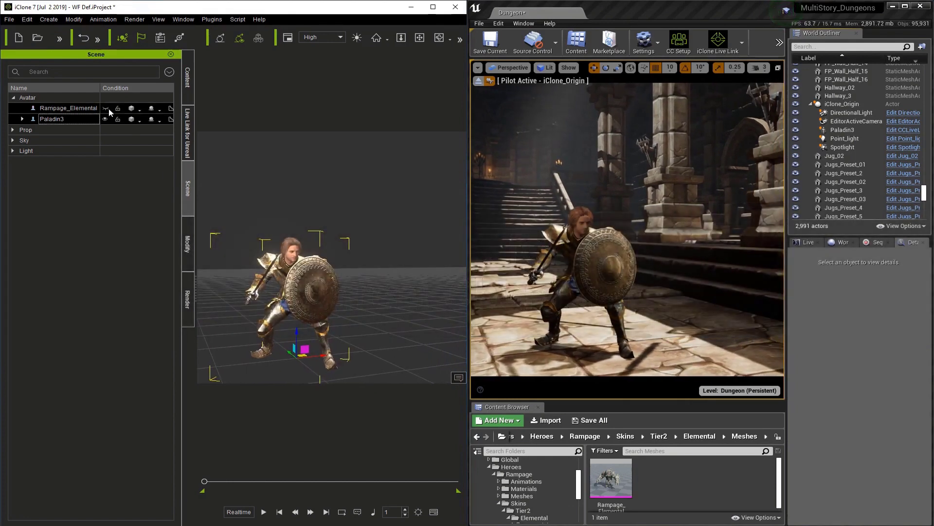
In iClone, show the hidden Rampage_Elemental avatar, move it in front of Paladin3 and rotate it to face him.
click(106, 108)
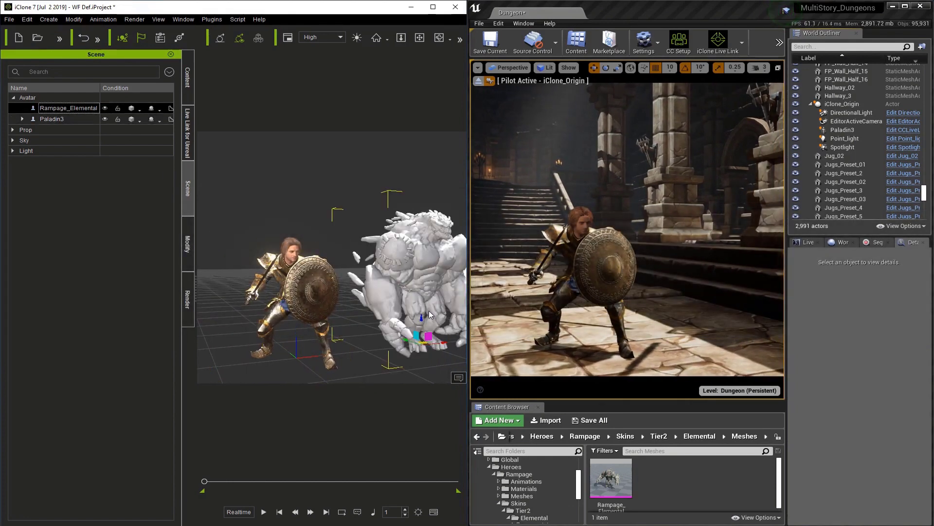
scroll(352, 354, down, 3)
alt+right_drag(364, 352, 337, 406)
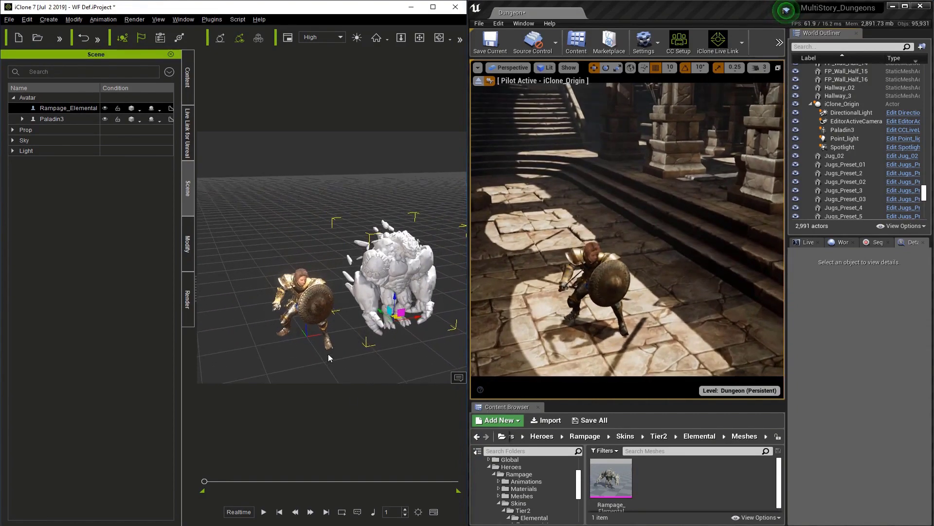
right_drag(329, 358, 388, 286)
drag(380, 279, 355, 373)
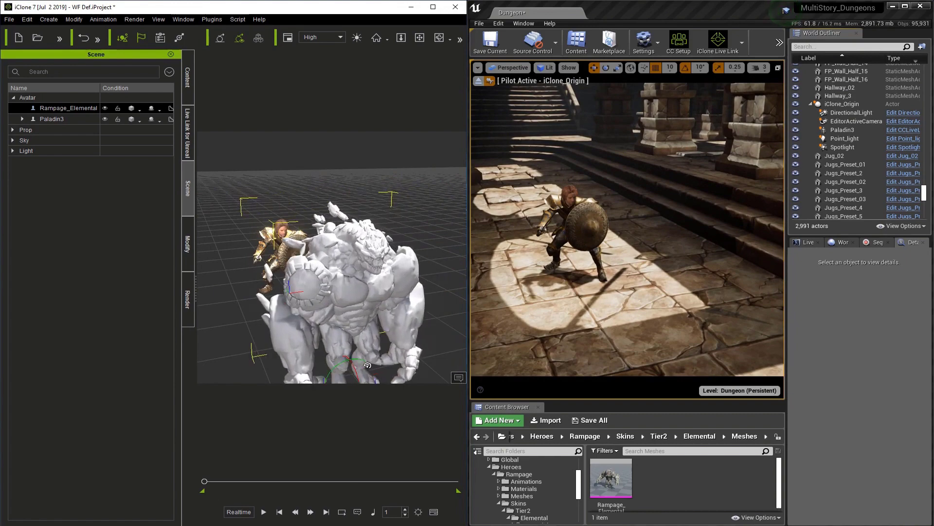
right_drag(368, 364, 359, 354)
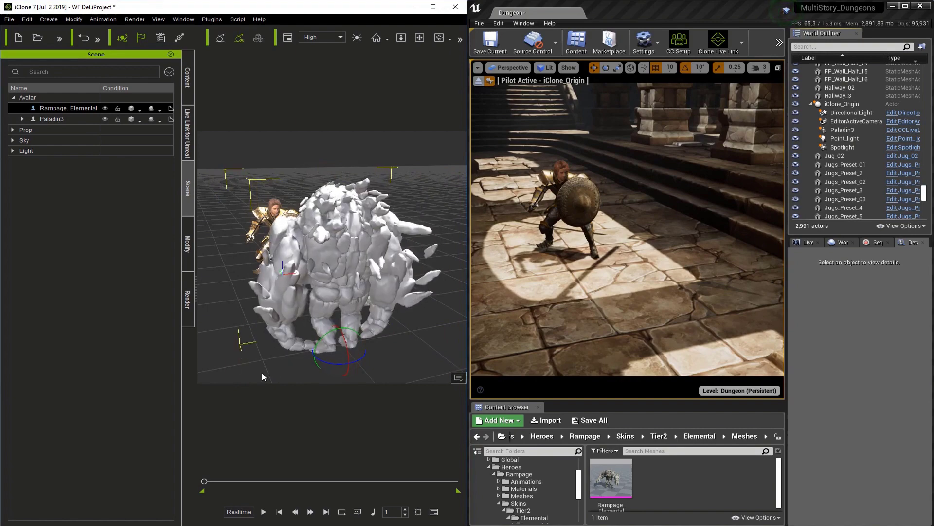
right_drag(311, 346, 440, 296)
right_drag(341, 297, 391, 285)
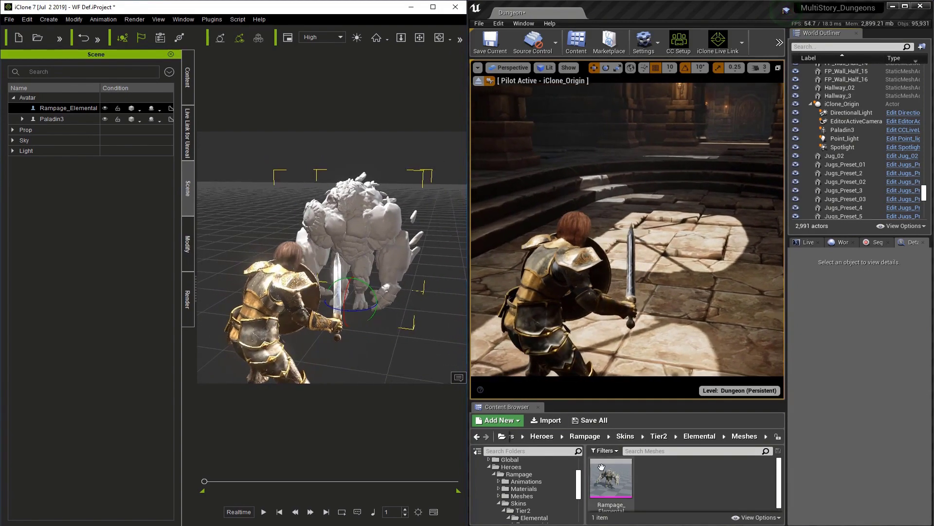
In Unreal, place the Rampage_Elemental skeletal mesh in the level near the Paladin and attach it to iClone_Origin.
mouse_move(611, 481)
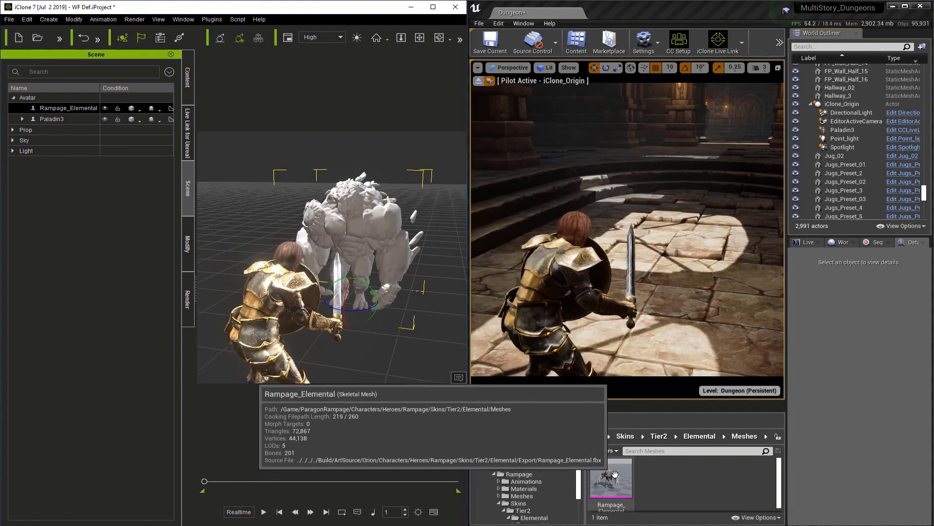
drag(620, 489, 652, 246)
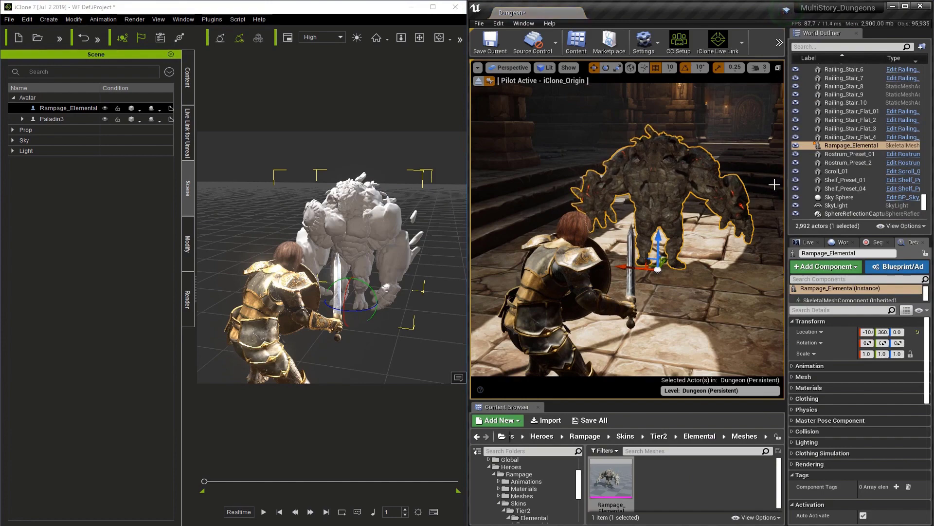
right_click(833, 146)
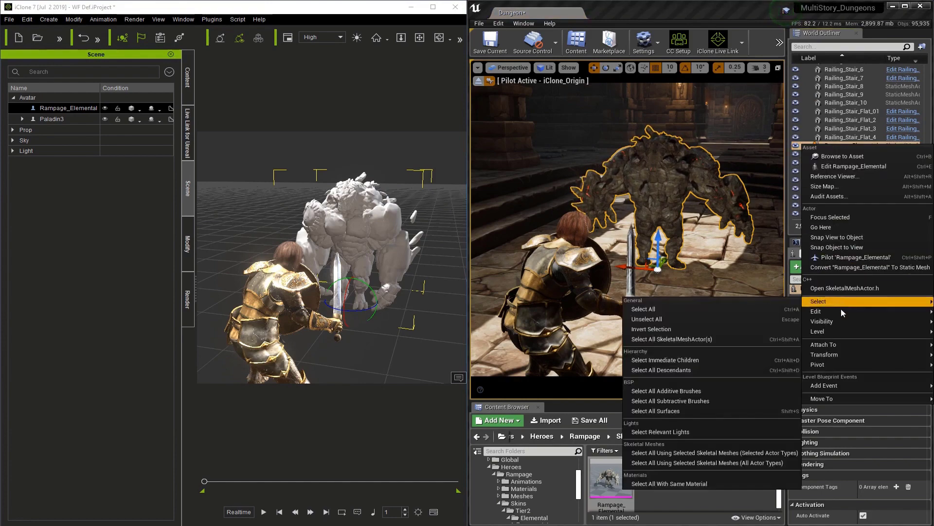
mouse_move(843, 344)
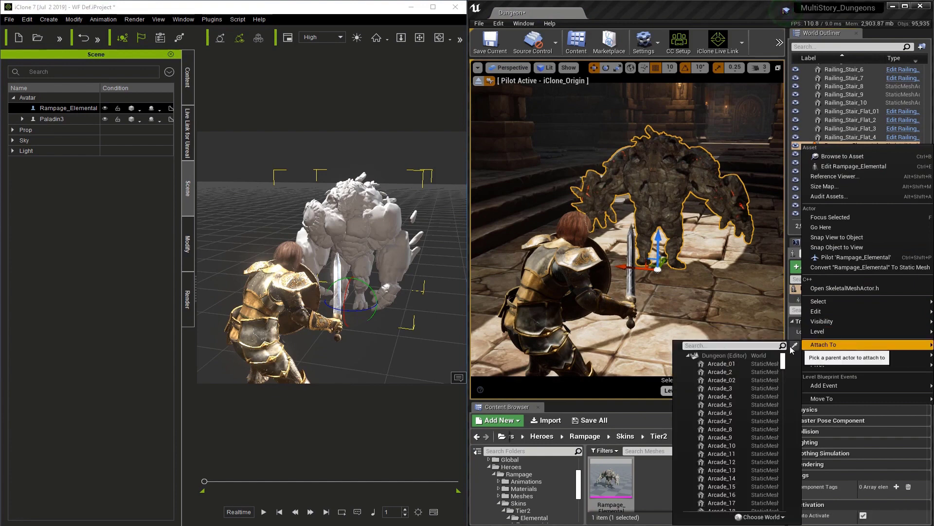
text(icl)
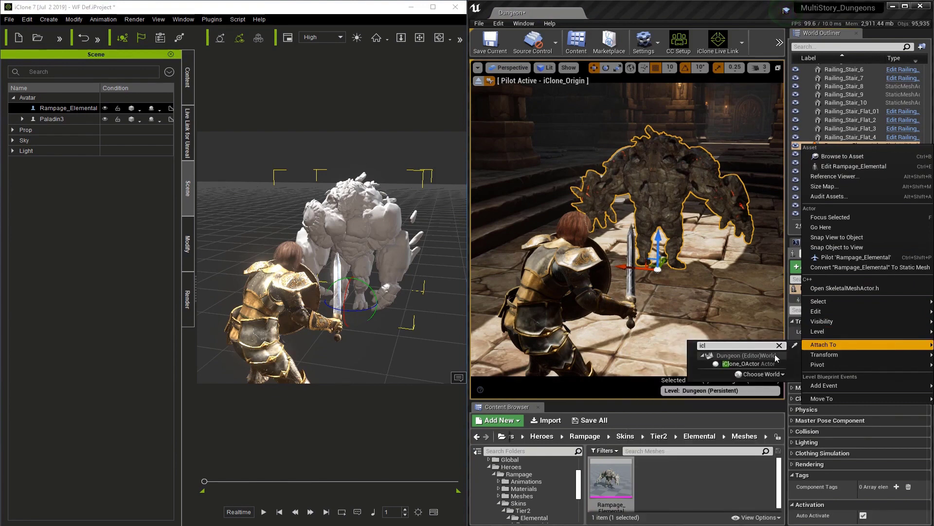
click(751, 363)
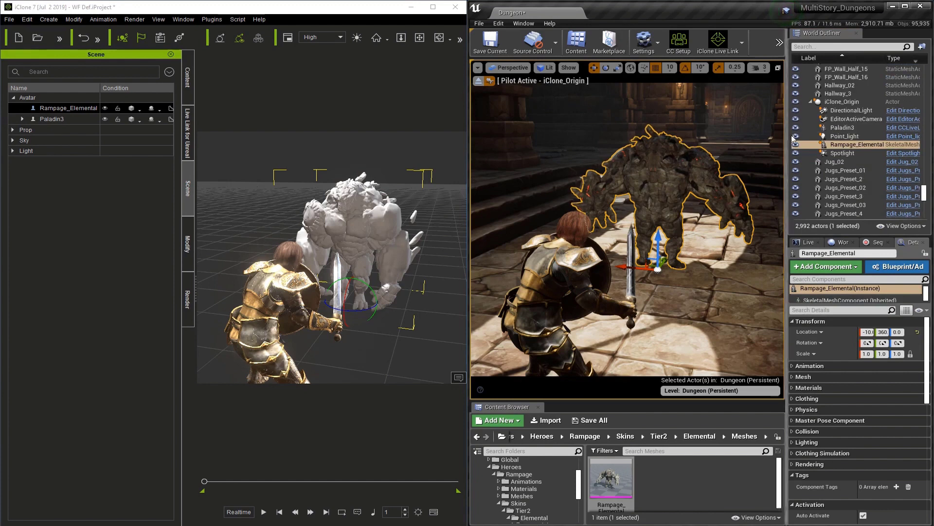
Apply the iClone Live Link character blueprint to the Rampage_Elemental actor under iClone_Origin.
click(844, 147)
drag(928, 341, 930, 353)
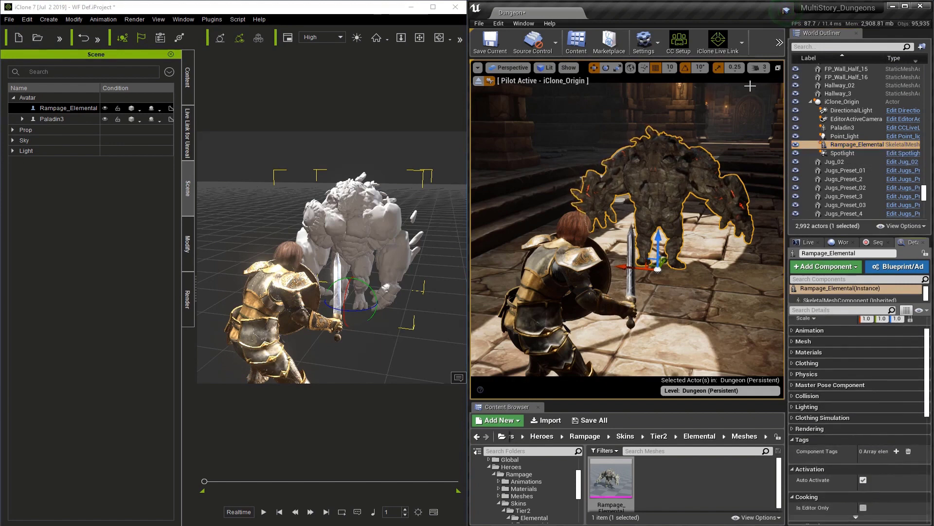
click(742, 47)
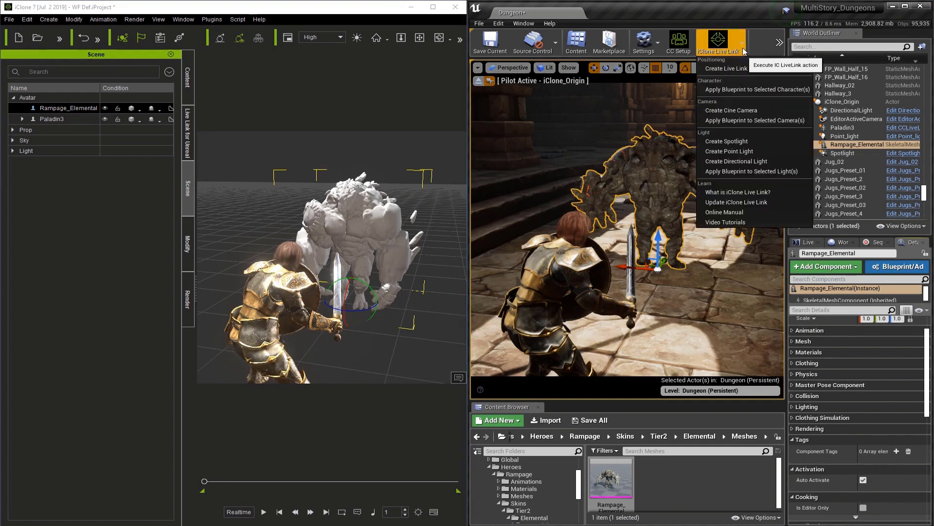
click(736, 89)
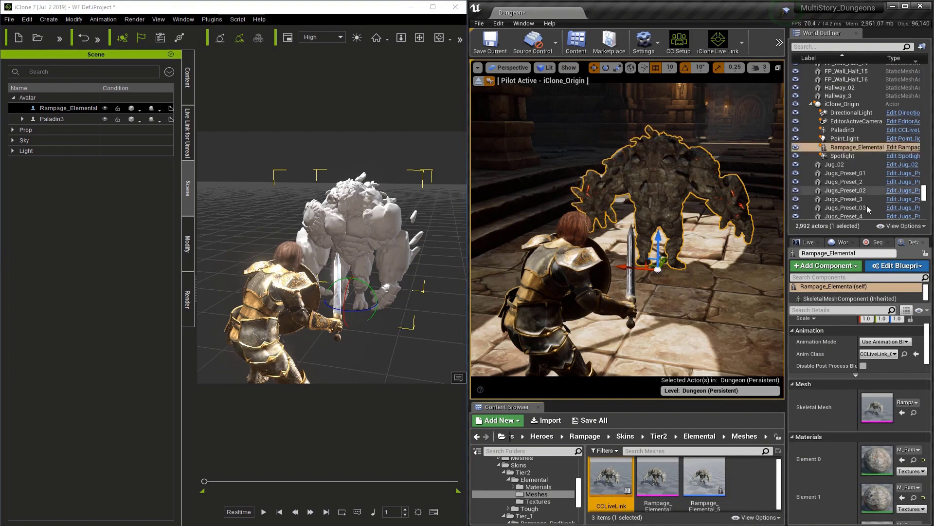
Examine the generated assets in the Meshes folder and the Live Link subject name in the Rampage_Elemental actor's details.
click(662, 480)
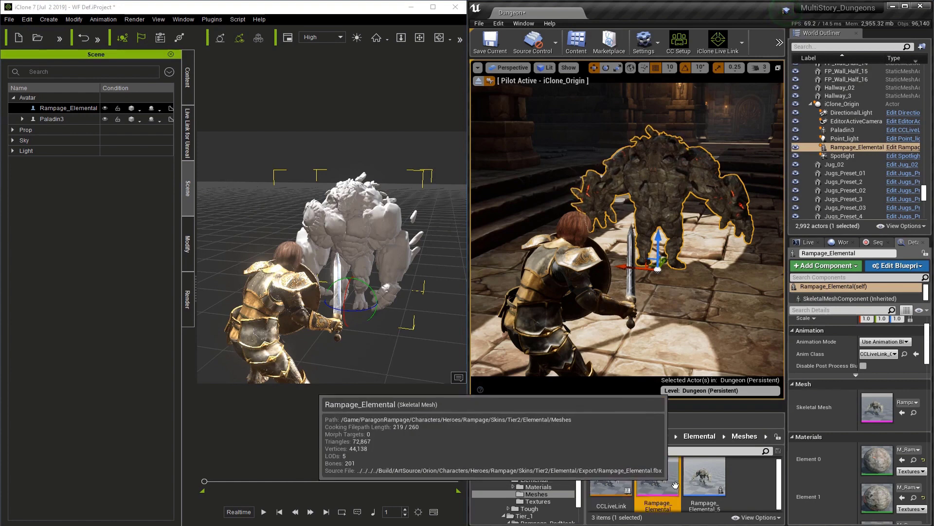
click(613, 490)
click(693, 480)
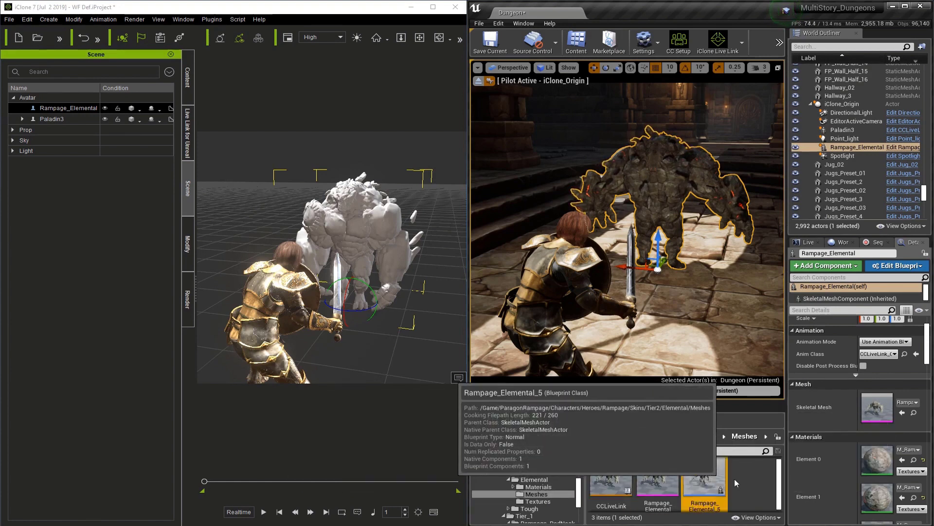
mouse_move(725, 482)
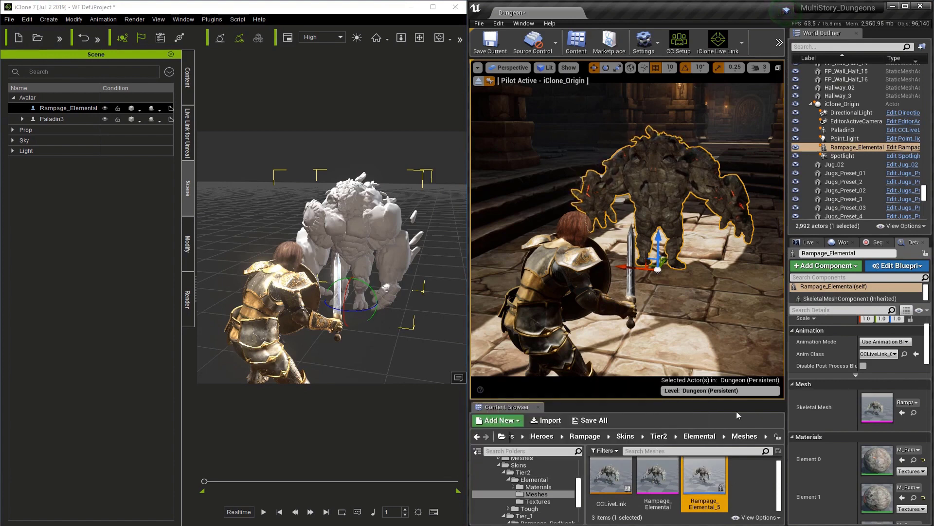
click(793, 329)
scroll(793, 328, up, 2)
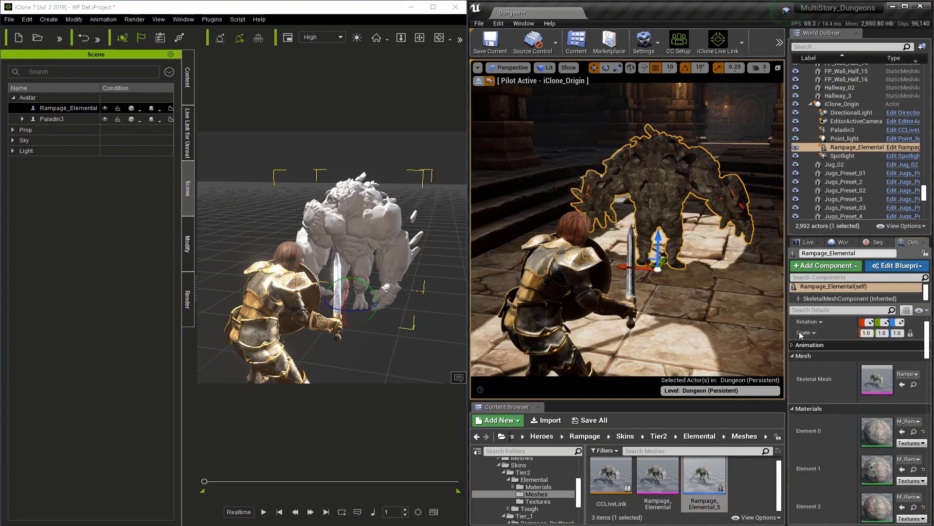
click(793, 377)
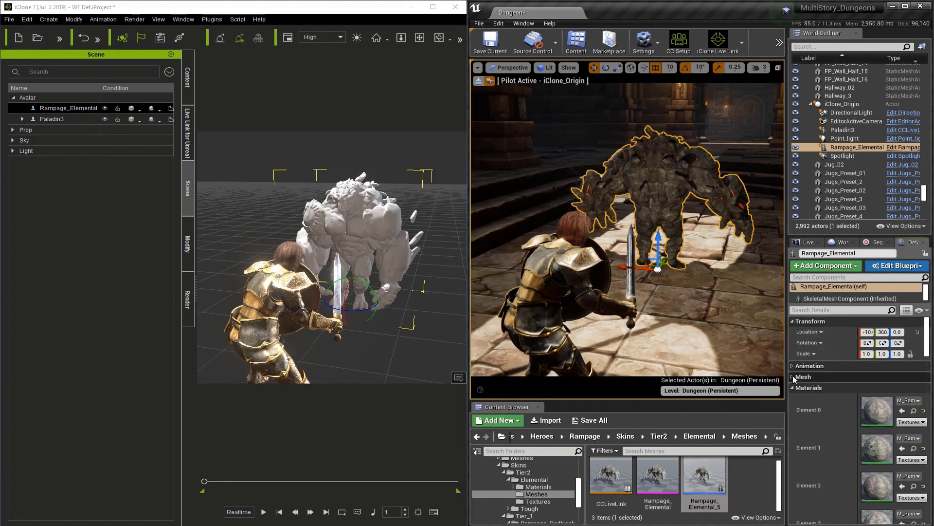
click(794, 387)
click(808, 399)
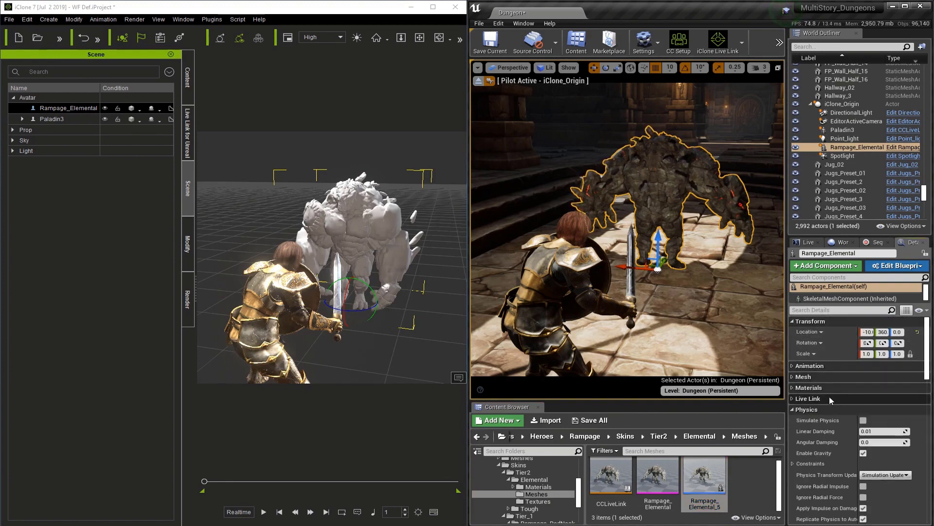
click(829, 397)
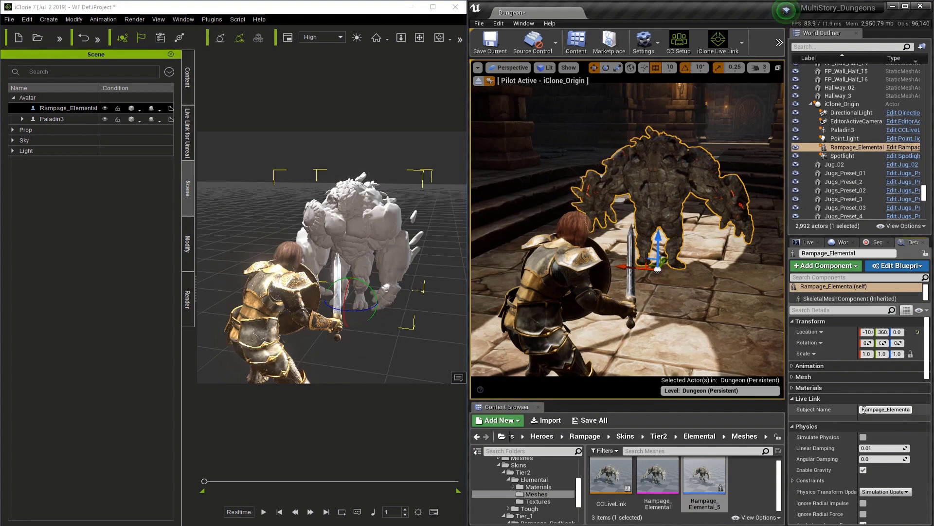
click(907, 410)
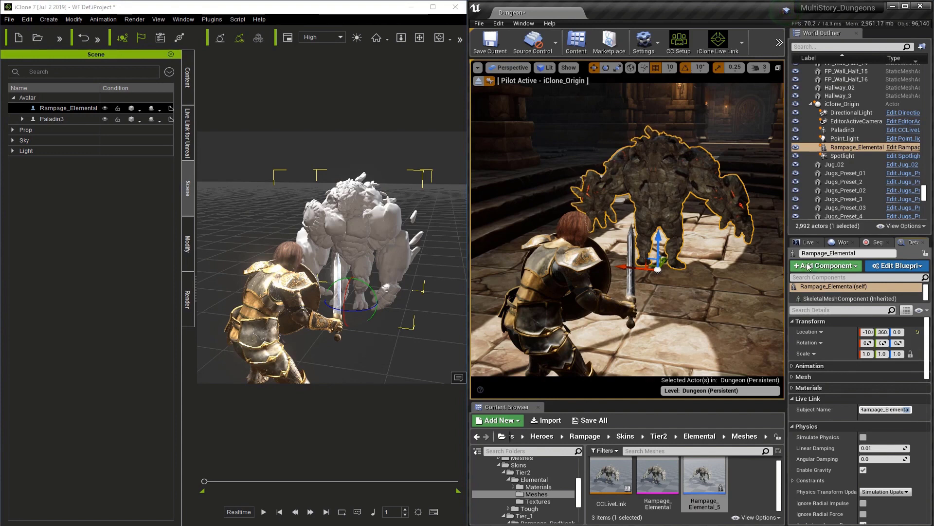
Activate the link for Rampage_Elemental in iClone's Live Link for Unreal list, checking the Live Link sources and actor details in Unreal.
click(807, 243)
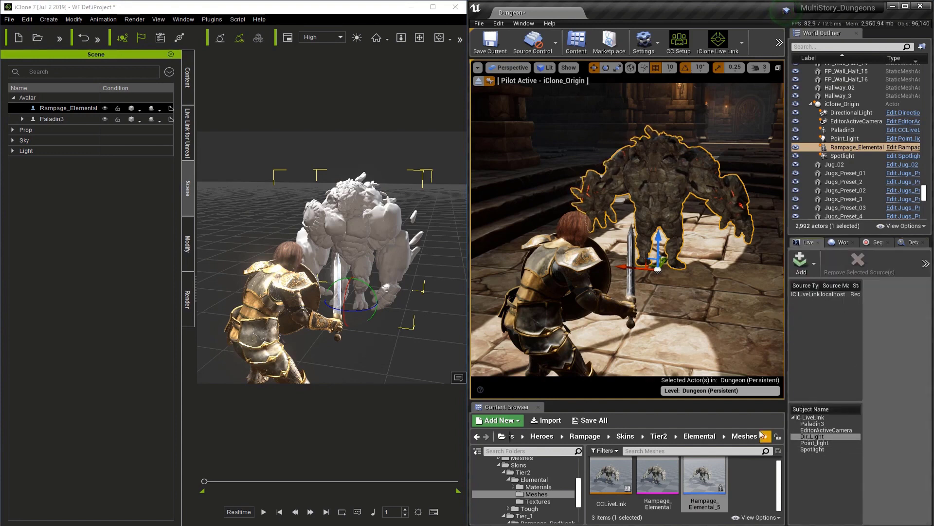
click(187, 128)
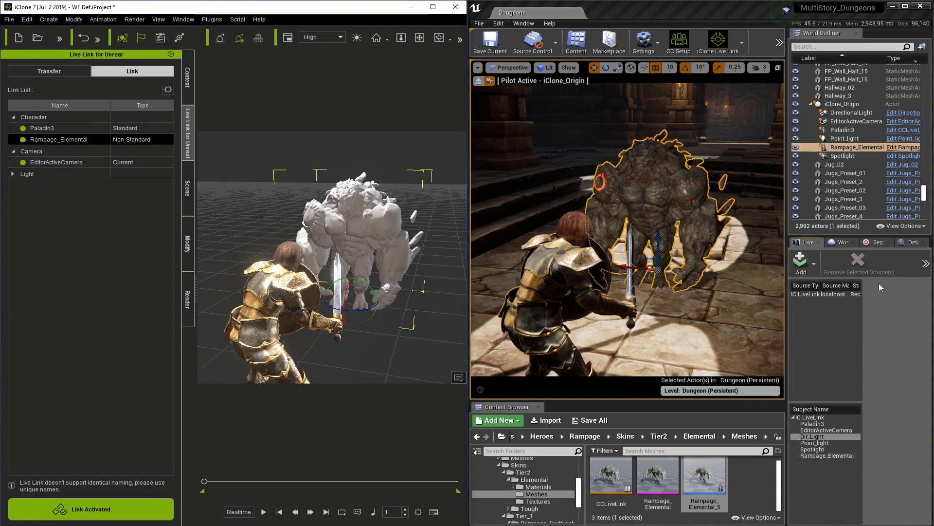
click(907, 243)
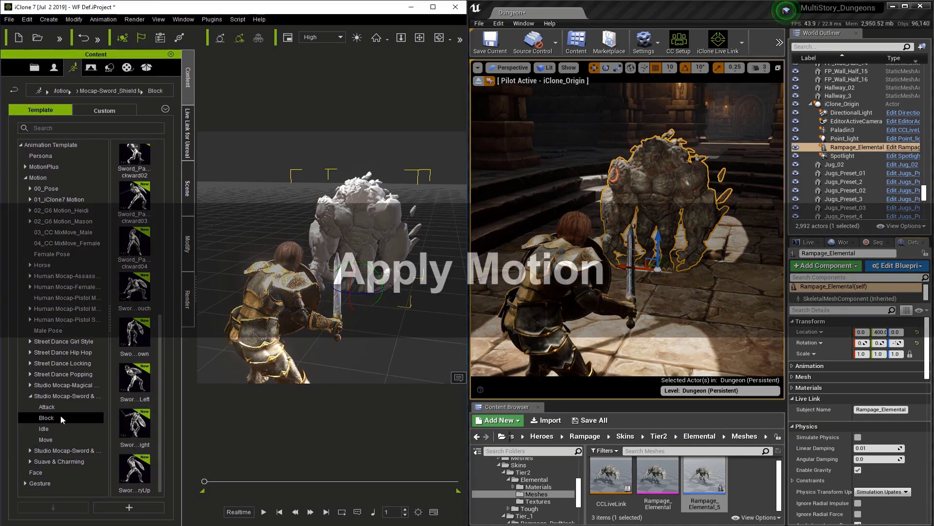
In iClone, apply the Shie…ckUp motion from the Studio Mocap-Sword Block folder to Rampage_Elemental and preview the animation.
click(56, 407)
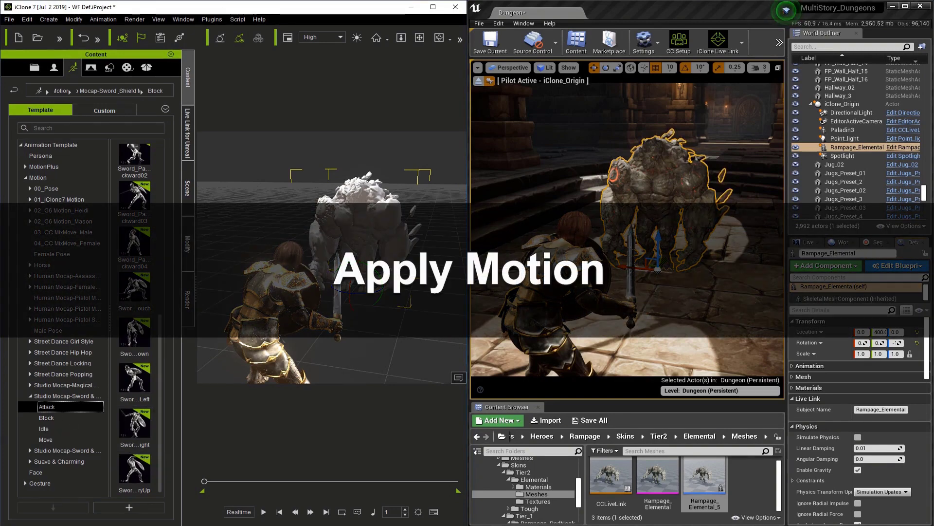
key(Down)
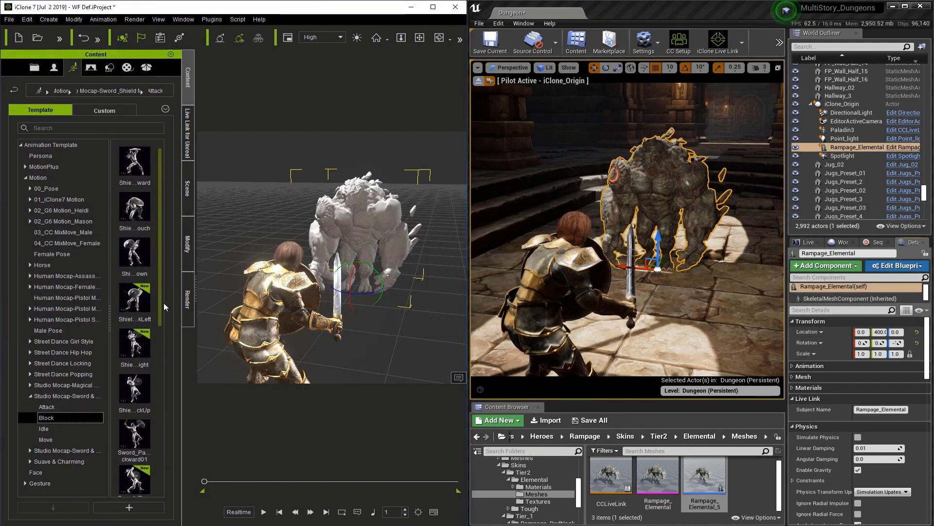
drag(146, 393, 385, 238)
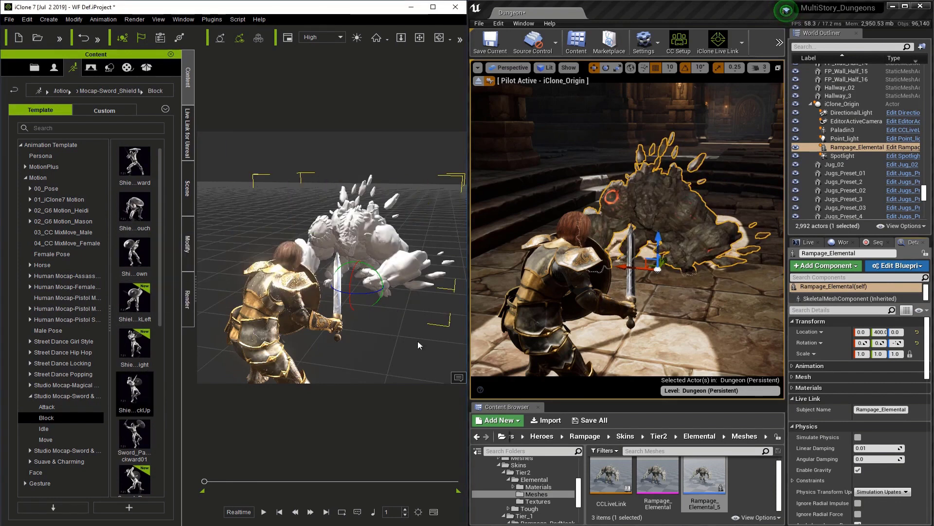
click(262, 514)
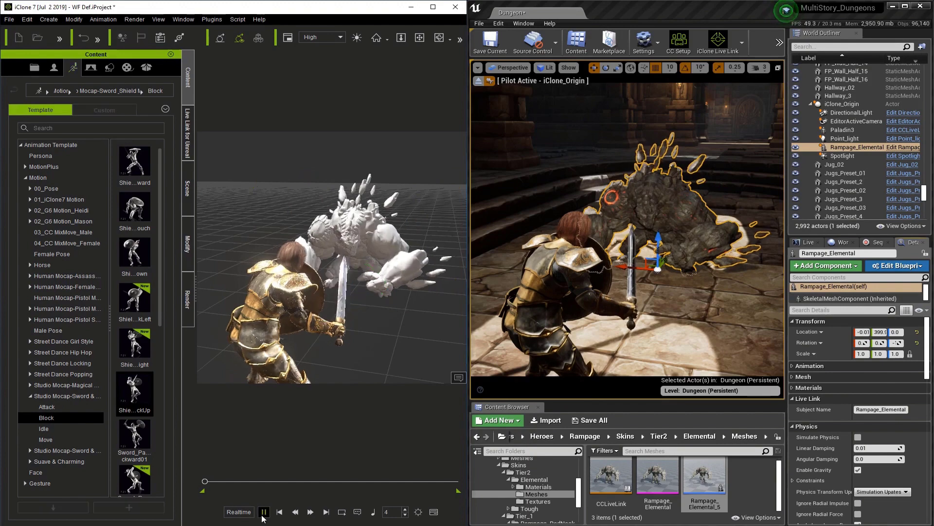
click(263, 515)
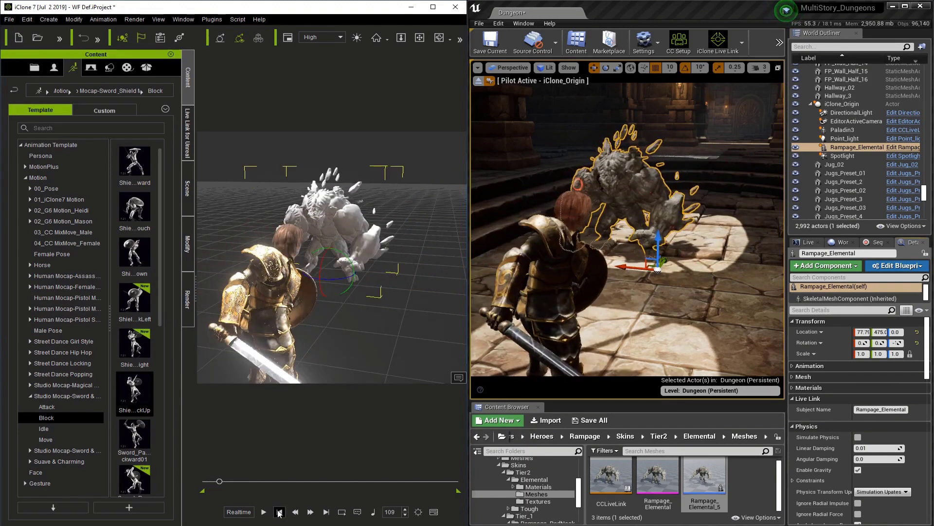
Return to the first frame and move Rampage_Elemental closer to Paladin3, to an Unreal Y location of about 281.
click(279, 512)
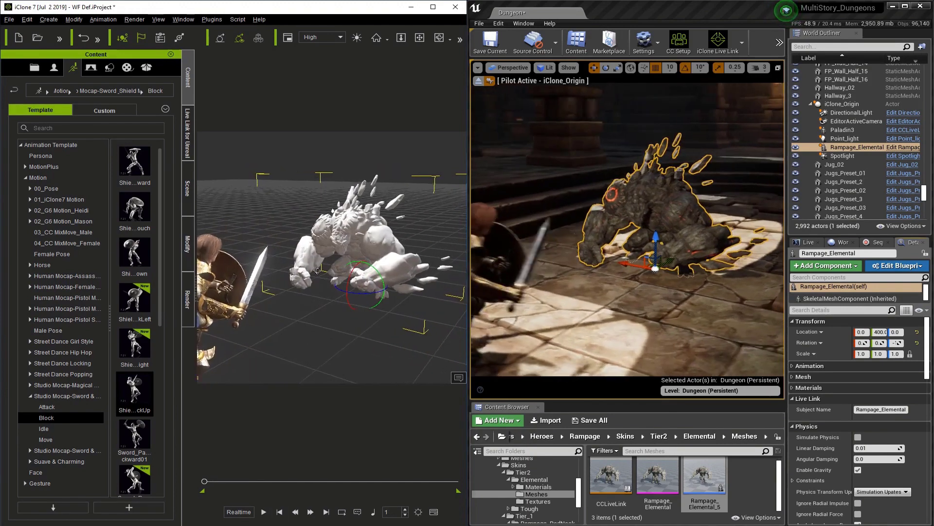
scroll(318, 272, down, 1)
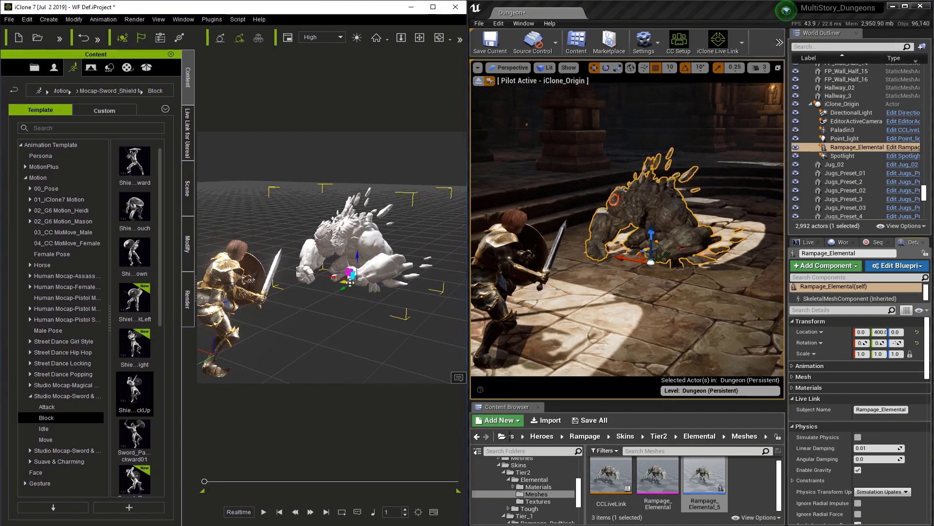
drag(344, 288, 313, 306)
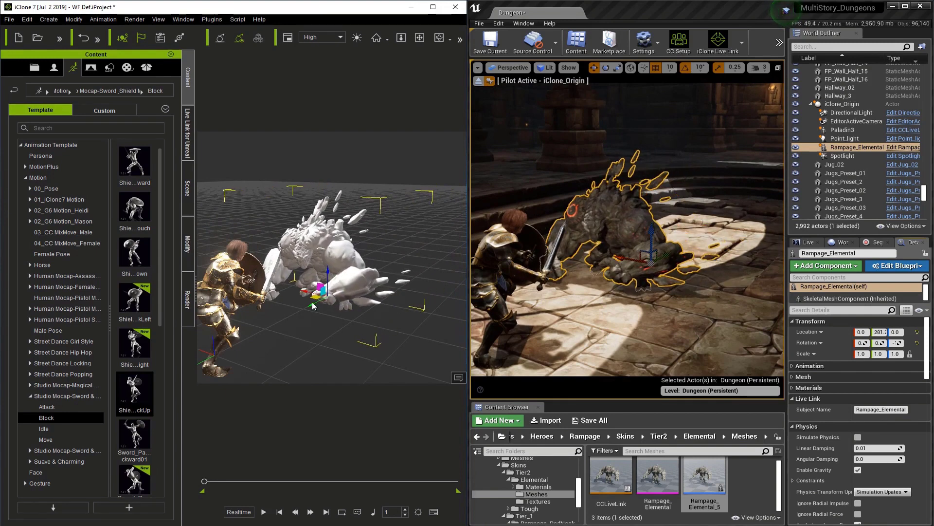
Preview the fight, set the playhead to frame 180 and apply the Sword_Pa…ckward01 block motion to Rampage_Elemental.
click(264, 515)
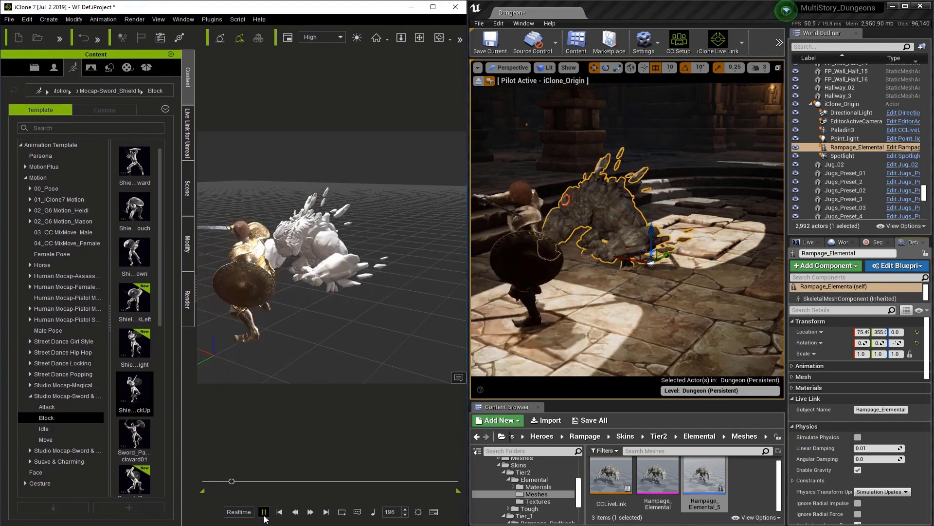
click(265, 513)
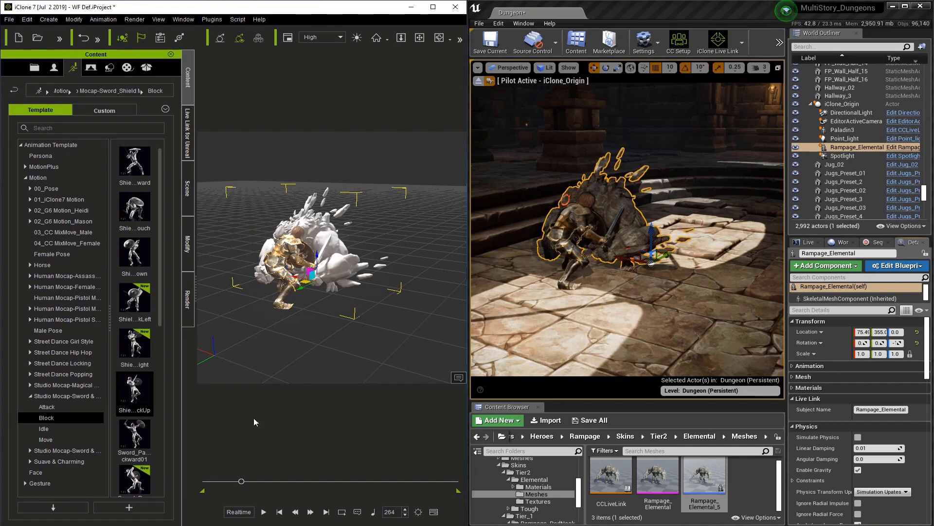
drag(241, 485, 231, 482)
drag(135, 433, 321, 244)
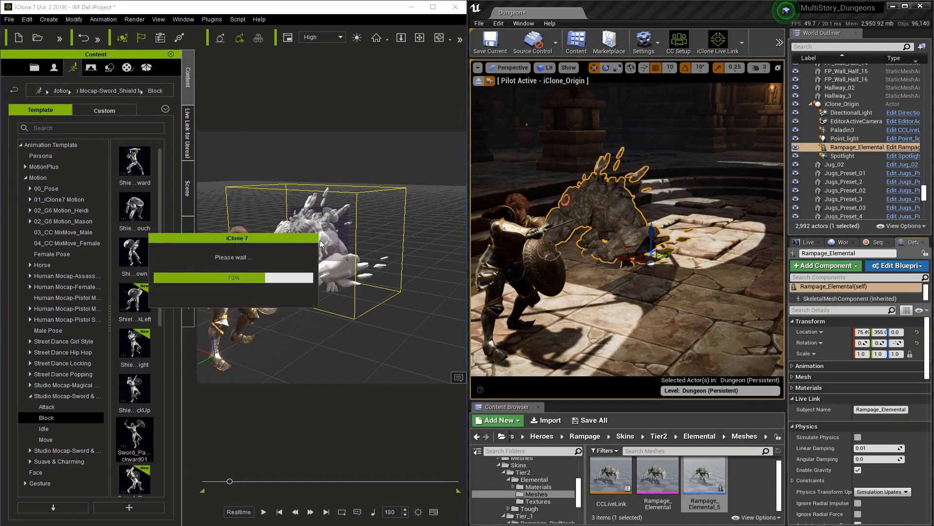
Scrub and play the fight to review Rampage_Elemental's newly added sword block motion against the Paladin.
drag(232, 482, 250, 480)
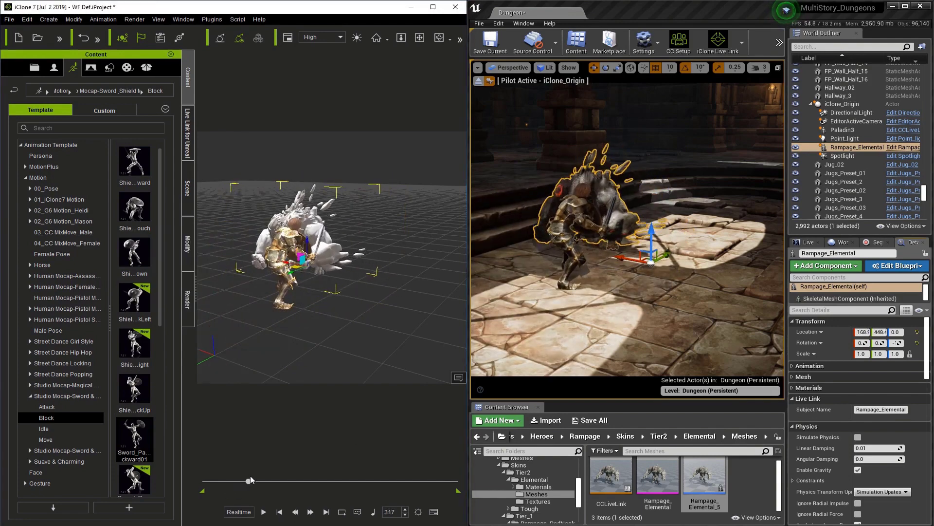
click(266, 513)
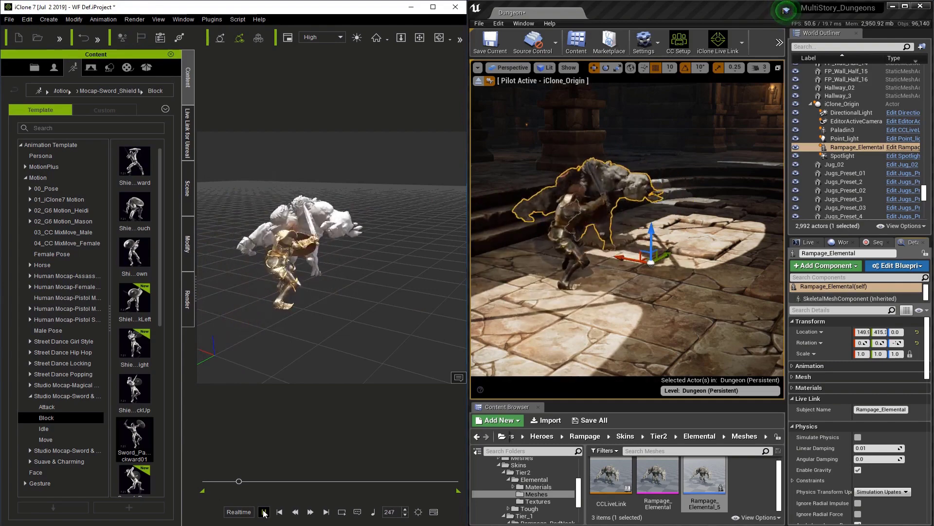
click(265, 513)
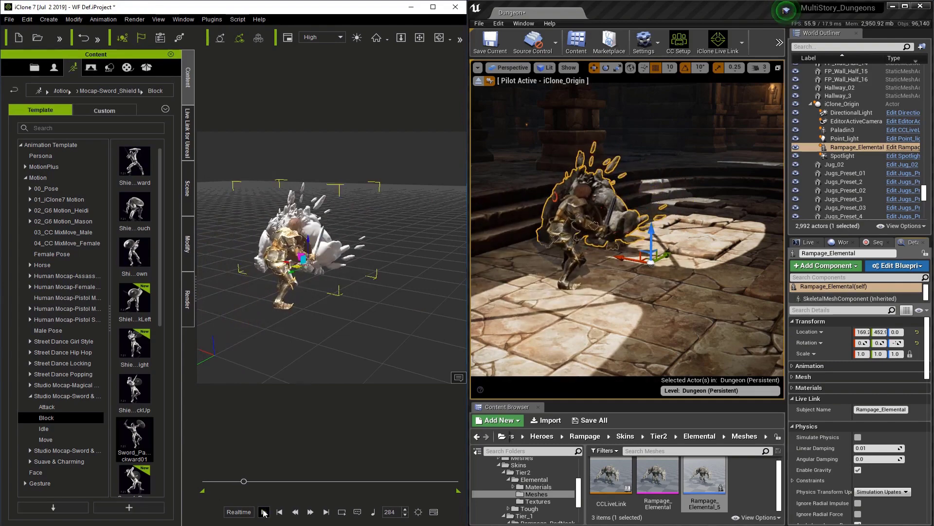
In iClone's timeline, shift Rampage_Elemental's sword parry clip slightly earlier to overlap the end of Shield_BlockUp, and scrub through the transition.
click(435, 511)
drag(425, 460, 416, 457)
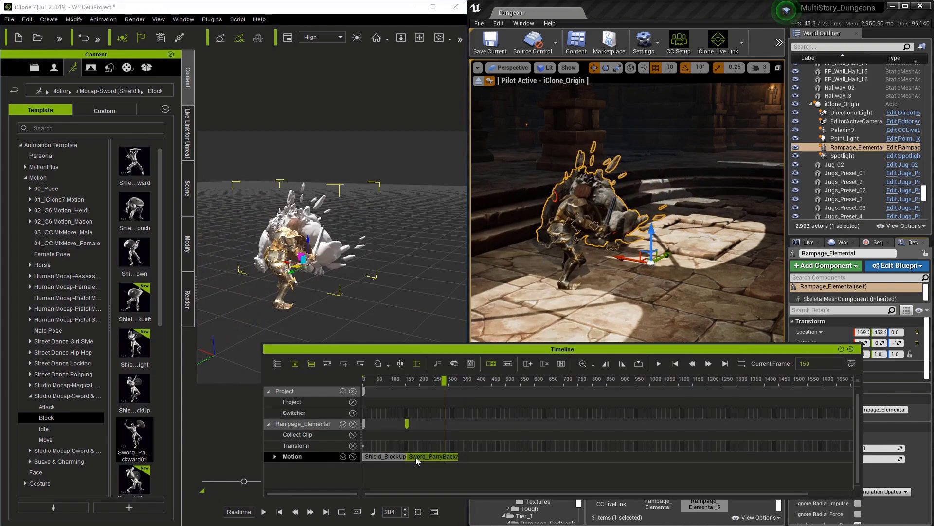
double_click(416, 457)
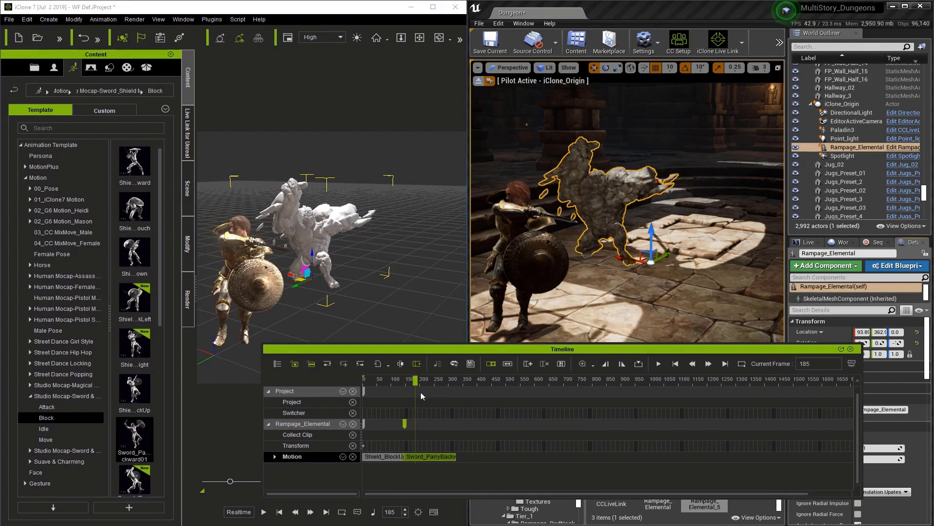
drag(415, 382, 447, 379)
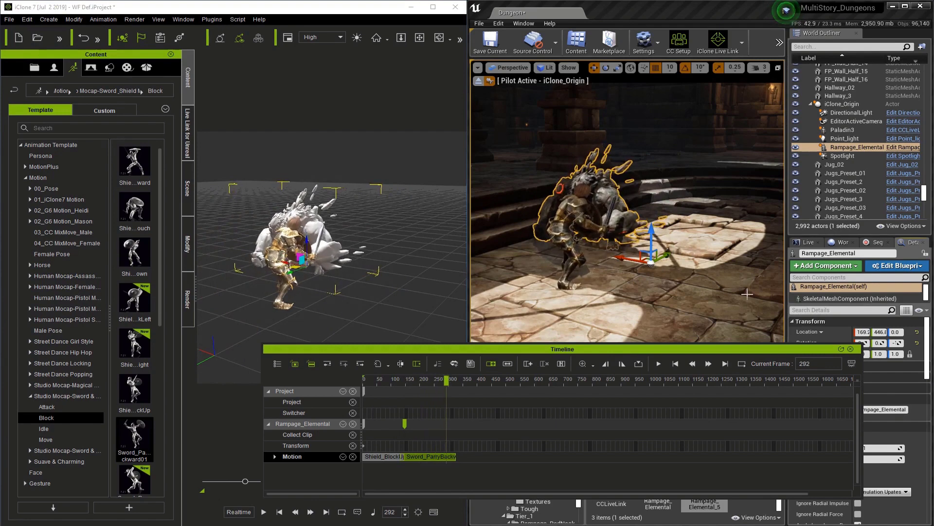
click(851, 349)
Return iClone to the first frame and set Rampage_Elemental's scale in Unreal to 2.2 on all three axes.
right_drag(364, 289, 341, 304)
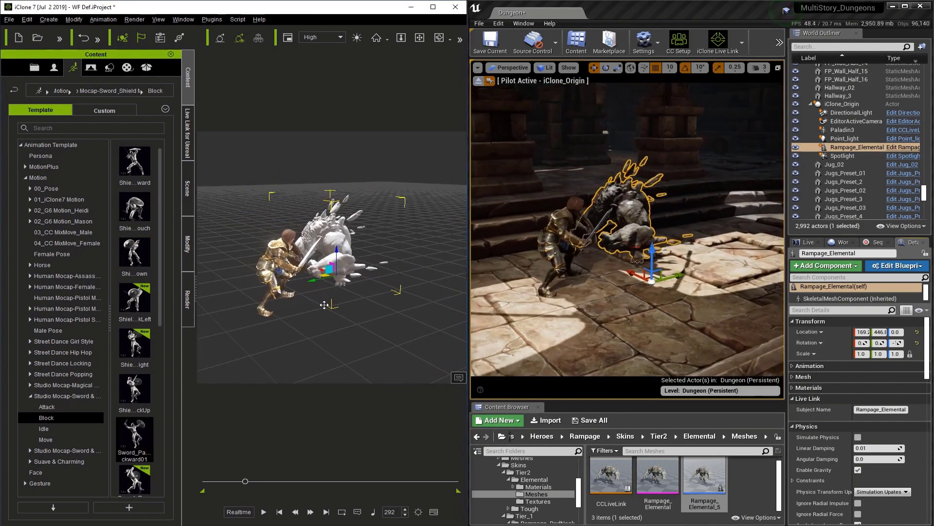
click(280, 512)
middle_drag(344, 285, 380, 305)
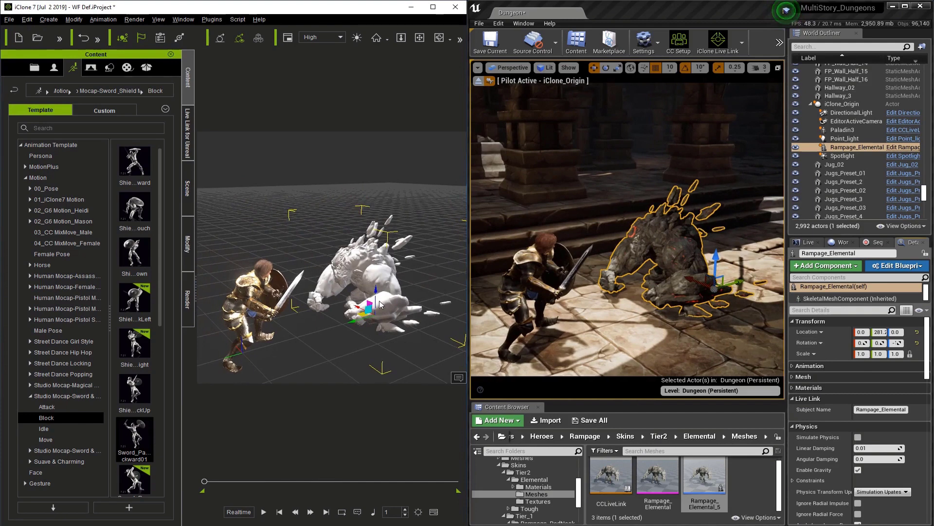
click(868, 354)
text(2)
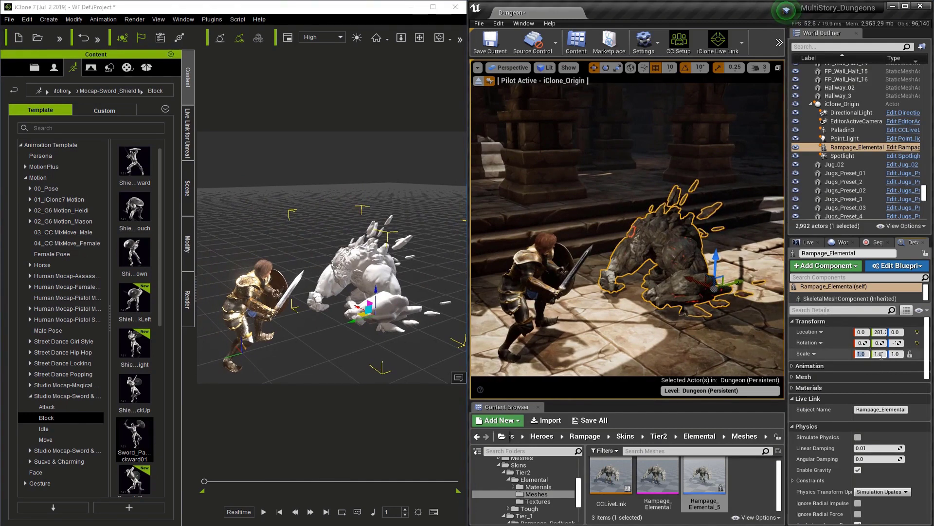
text(.2)
click(880, 354)
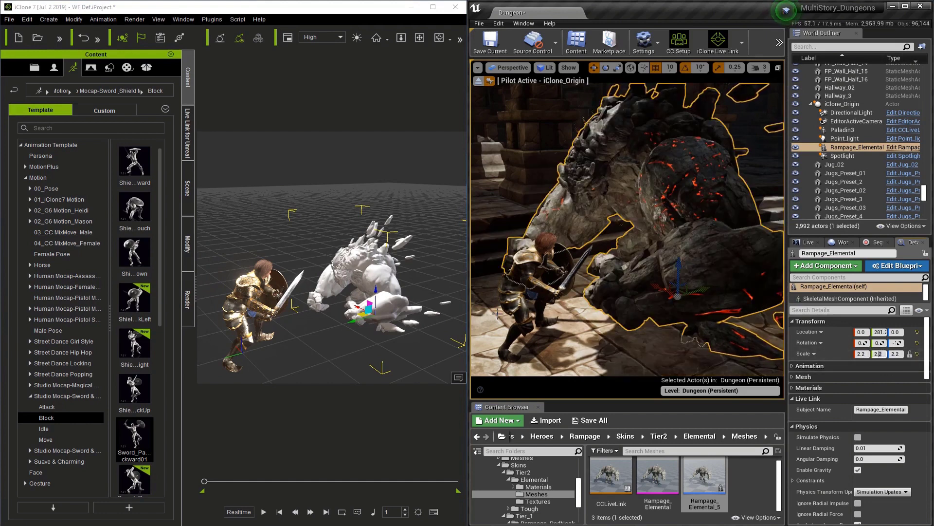
Preview the enlarged monster, move Rampage_Elemental in iClone away from Paladin3 to an Unreal Y location of about 340, and replay the fight.
click(263, 512)
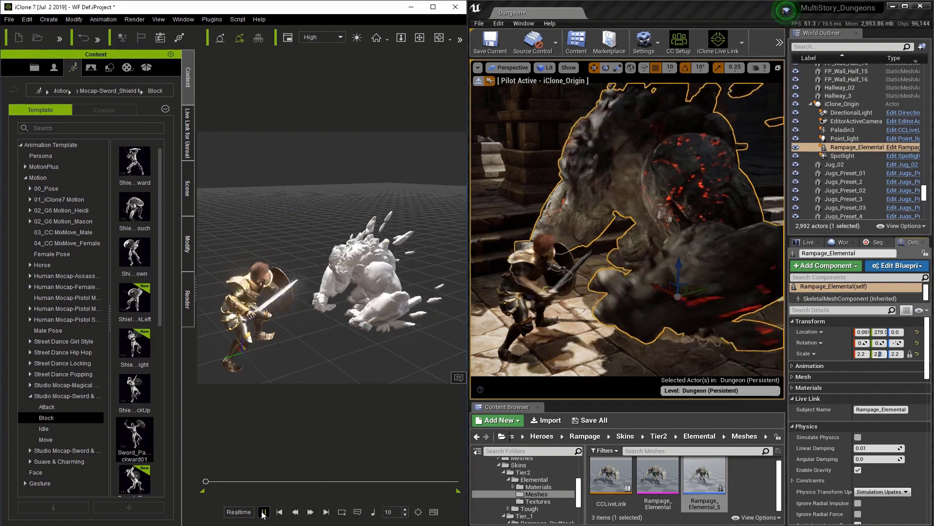
click(264, 511)
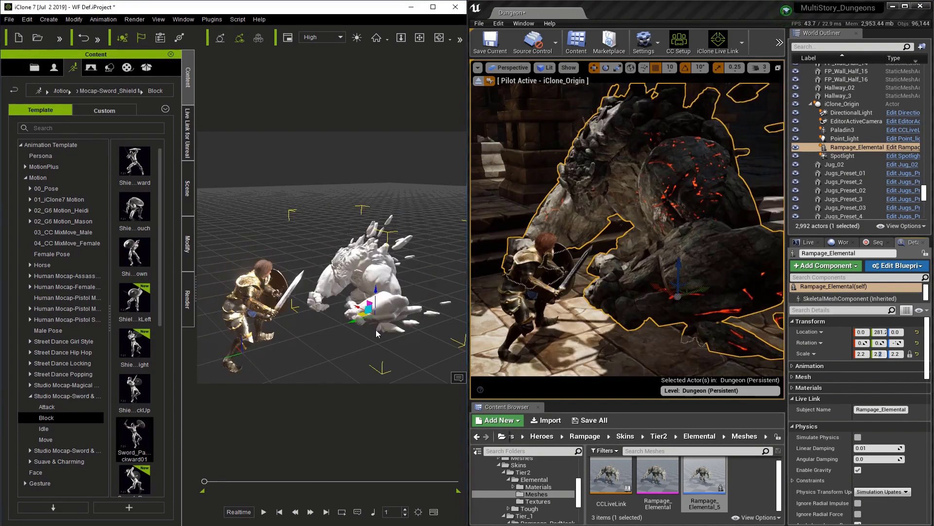
drag(351, 323, 375, 318)
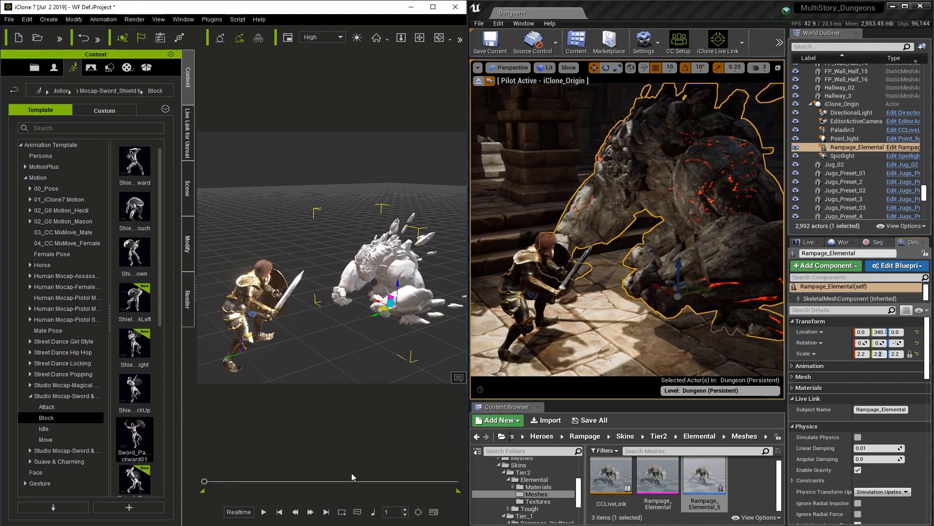
click(264, 511)
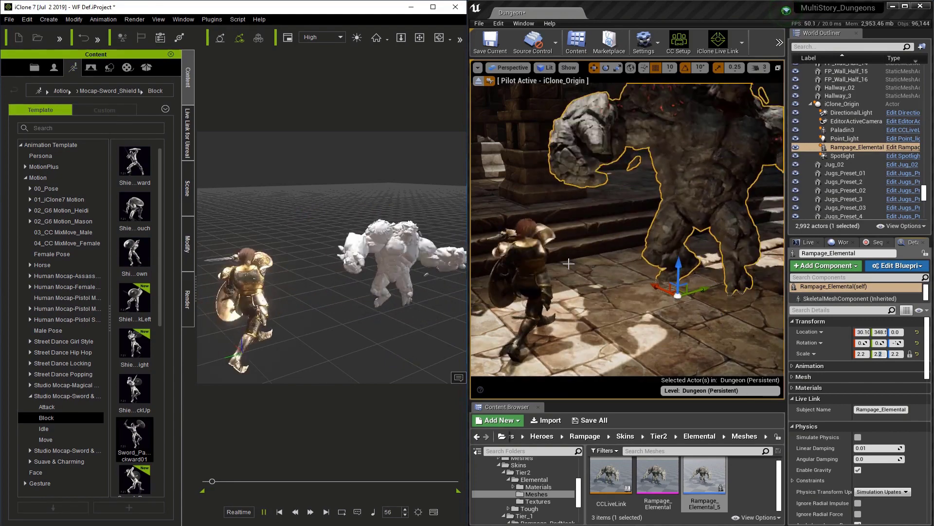